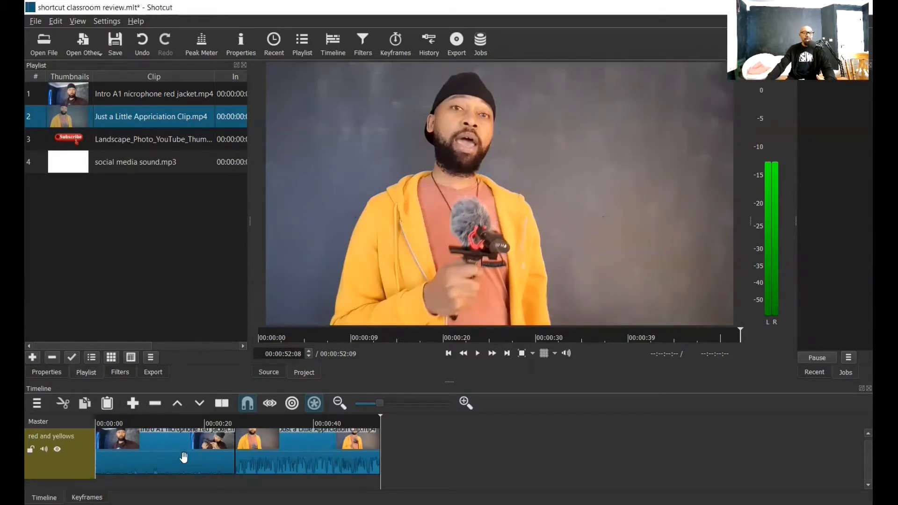
# Remove the Intro A1 clip from the red and yellows track and return the playhead to the start
pyautogui.click(222, 451)
pyautogui.rightClick(167, 449)
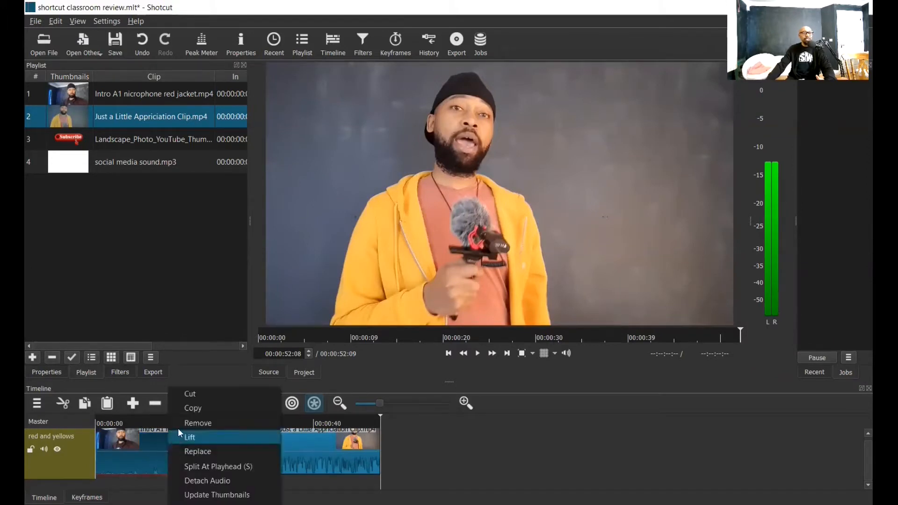
pyautogui.click(197, 427)
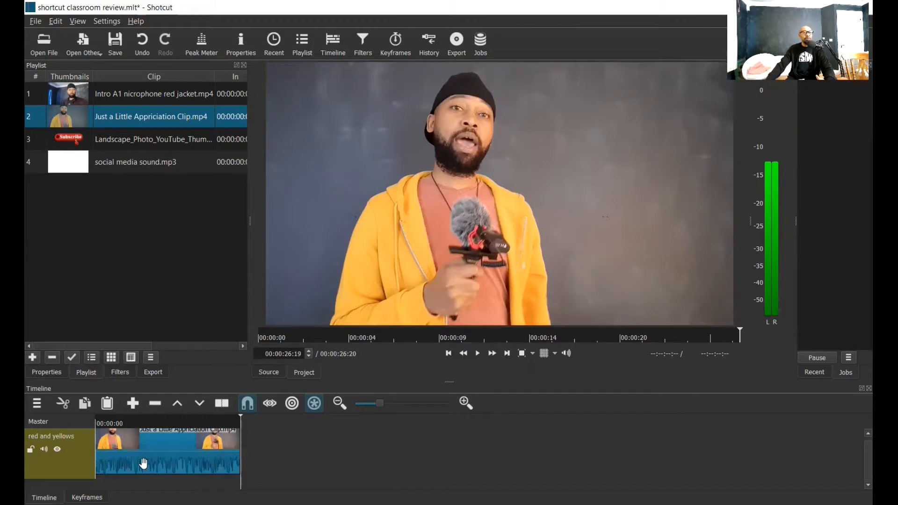
pyautogui.click(478, 353)
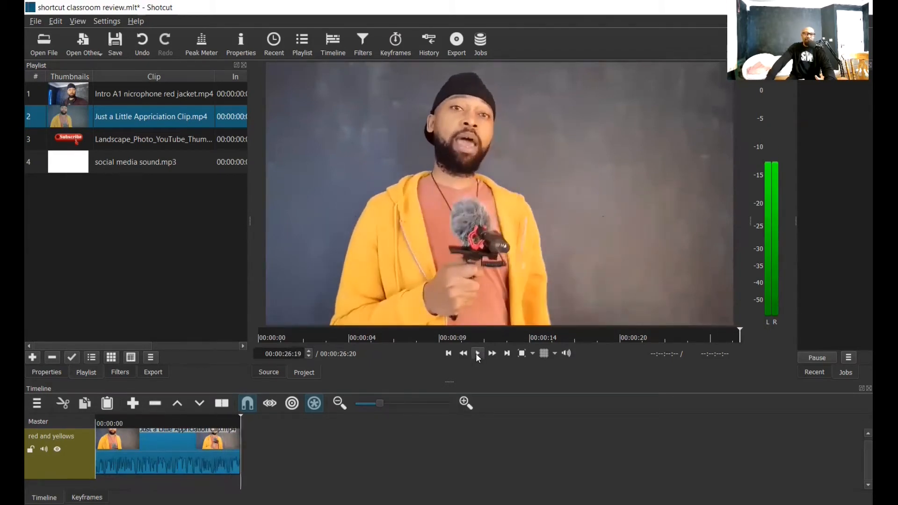
pyautogui.click(448, 354)
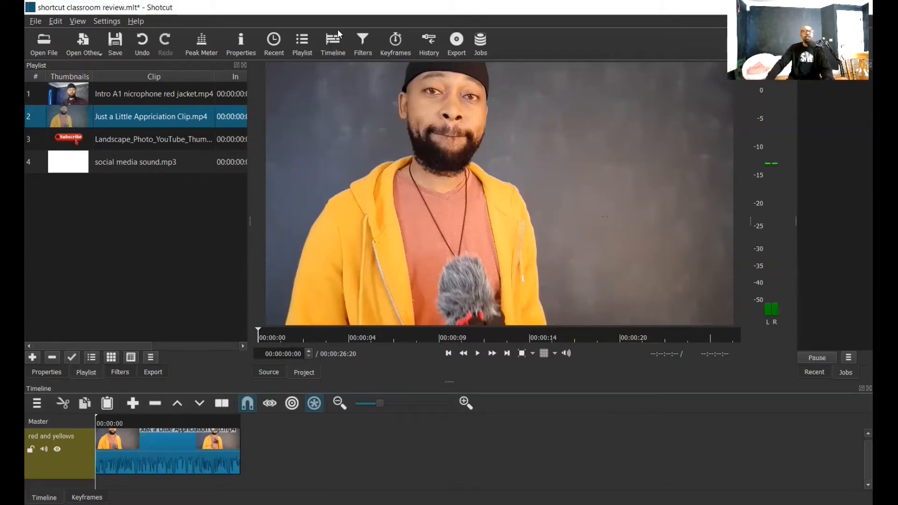
# Add the Text: Simple filter to the Just a Little Appriciation Clip on the timeline and save the project
pyautogui.click(362, 47)
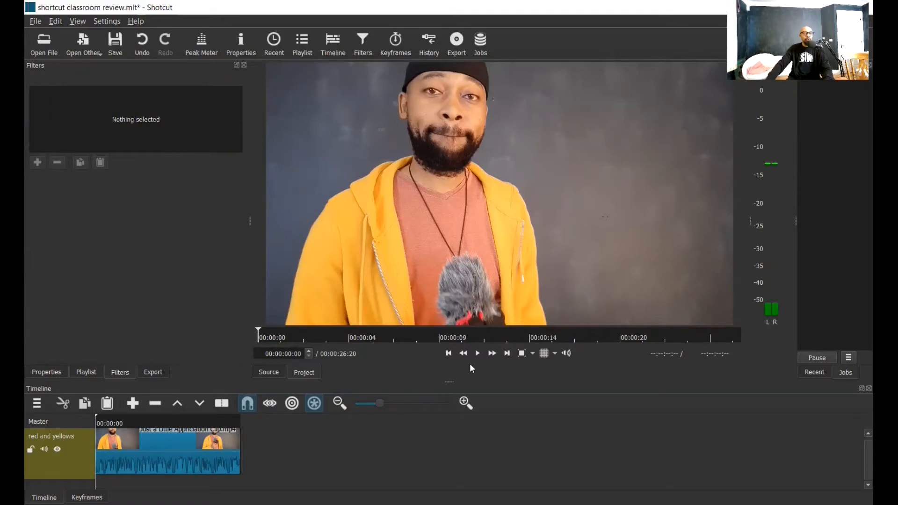
pyautogui.click(162, 447)
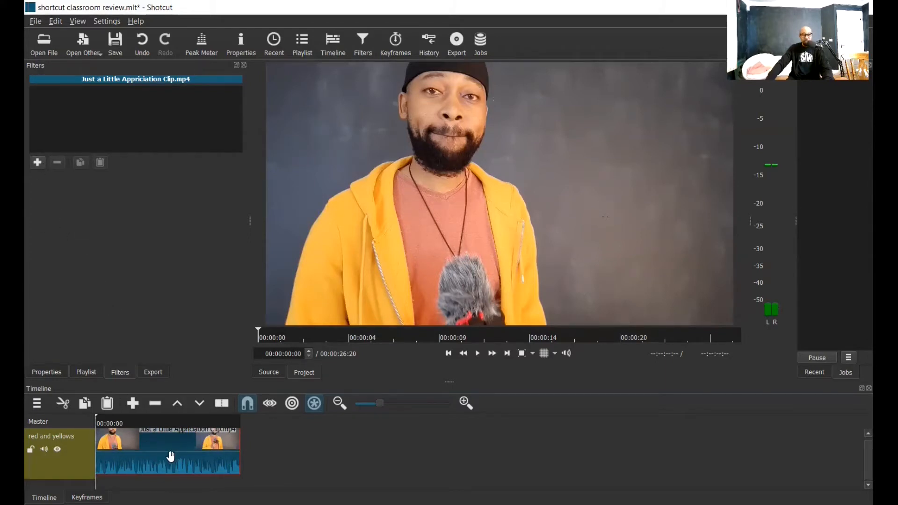
pyautogui.click(38, 164)
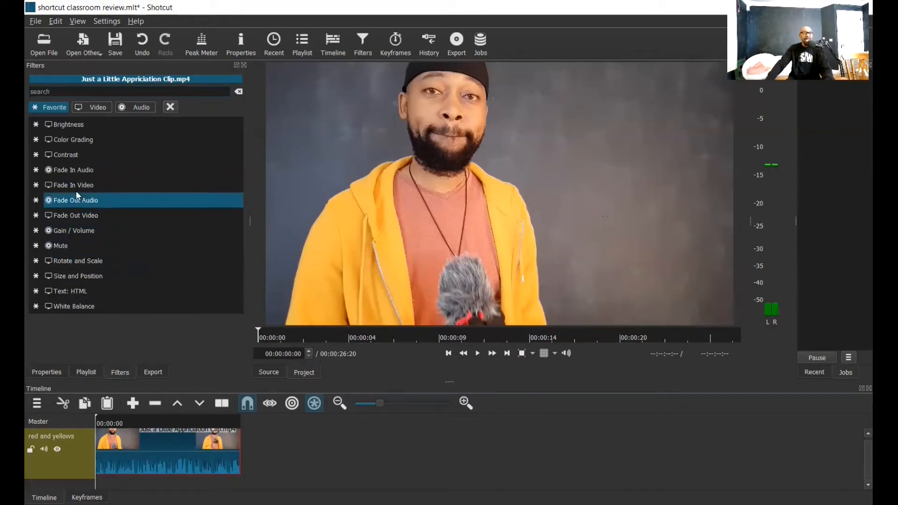
pyautogui.click(97, 109)
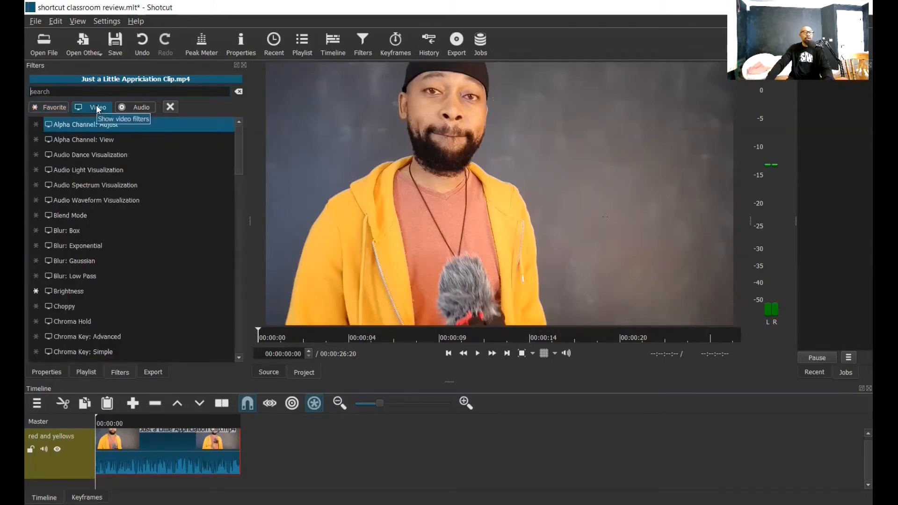
pyautogui.click(40, 93)
pyautogui.write('te')
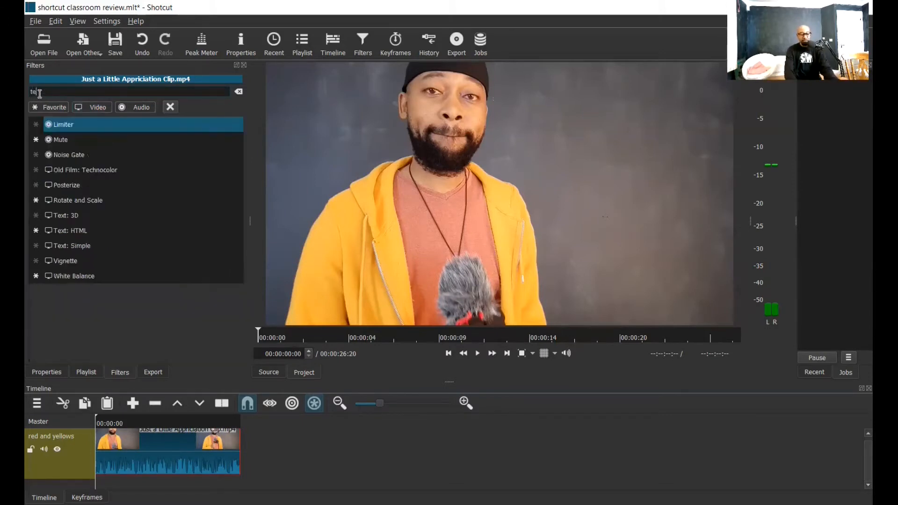
pyautogui.write('xt')
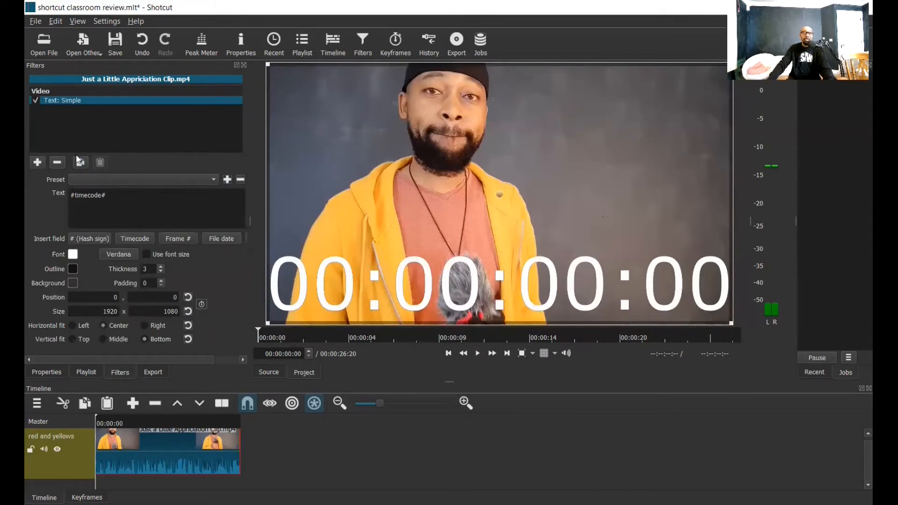
pyautogui.click(115, 44)
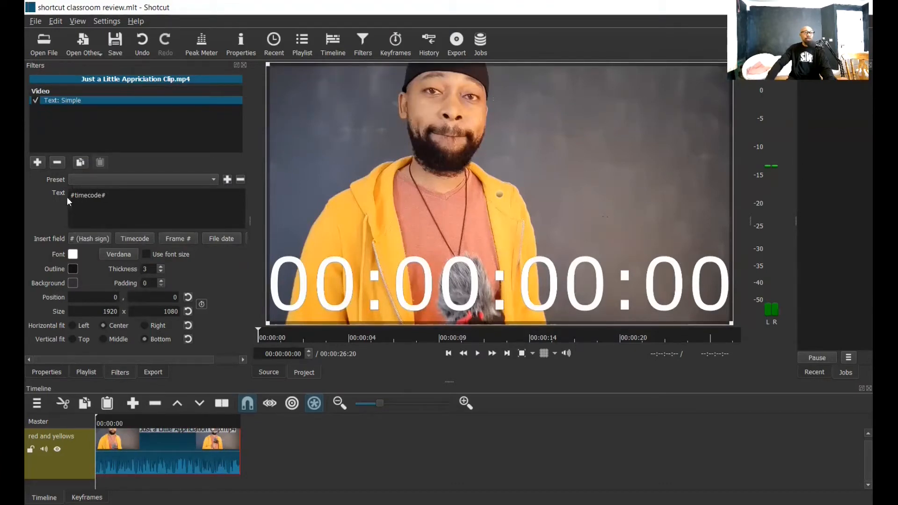
# Replace the timecode text with "Subscribe" and move the text box to about position 19, 6
pyautogui.hotkey('ctrl', 'a')
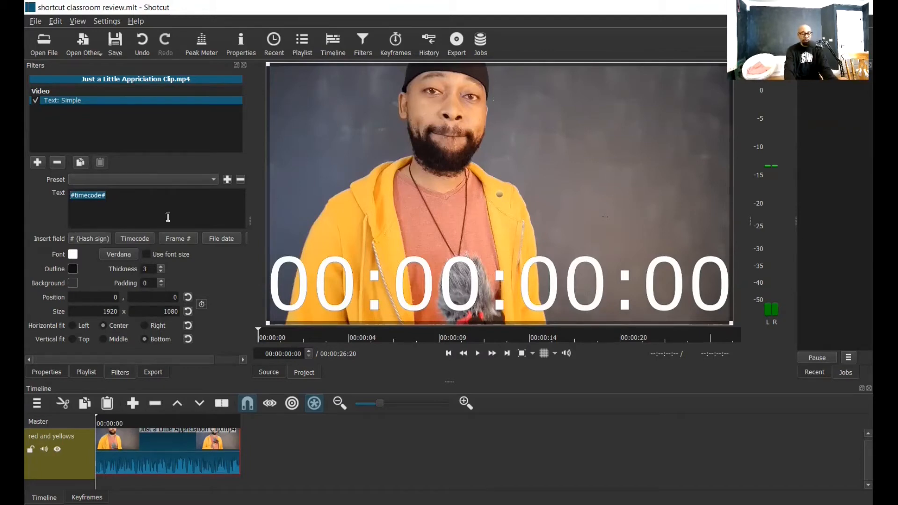
pyautogui.write('S')
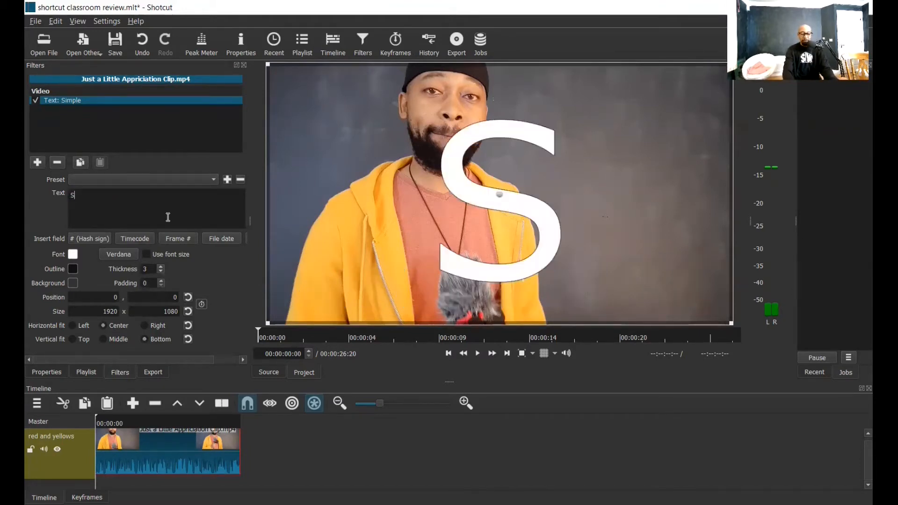
pyautogui.write('ubs')
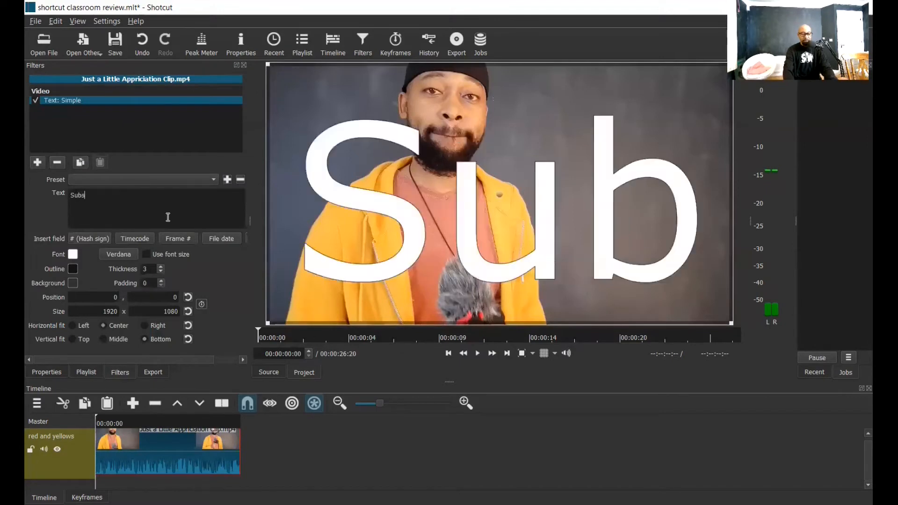
pyautogui.write('cribe')
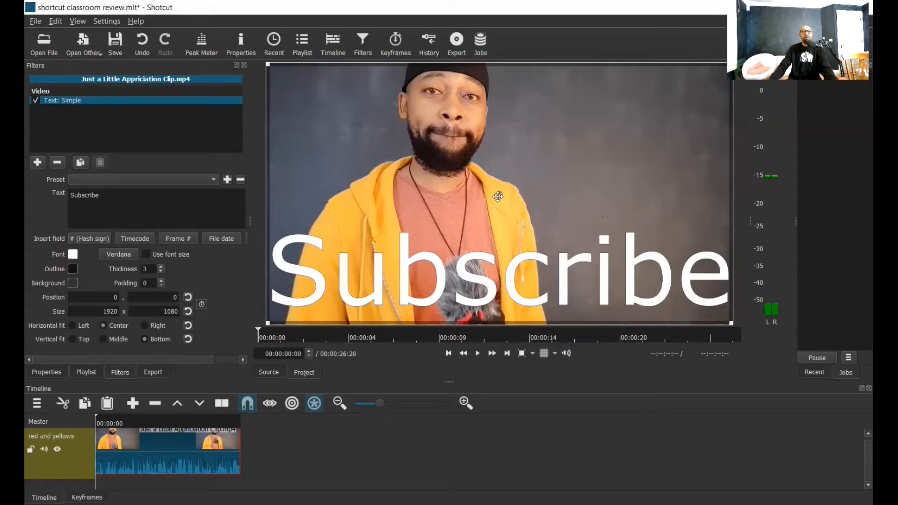
pyautogui.moveTo(498, 197); pyautogui.dragTo(472, 195)
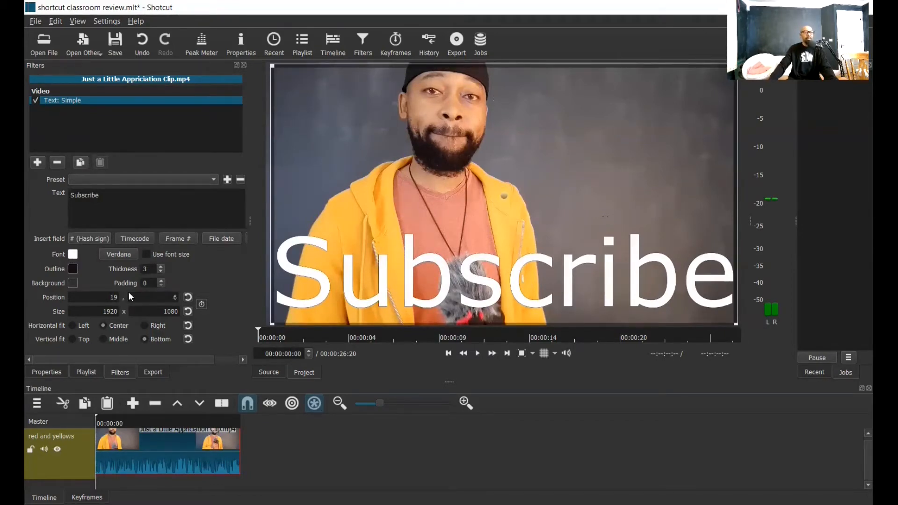
# Set the font color of the Subscribe text to dark red #aa0000
pyautogui.click(73, 255)
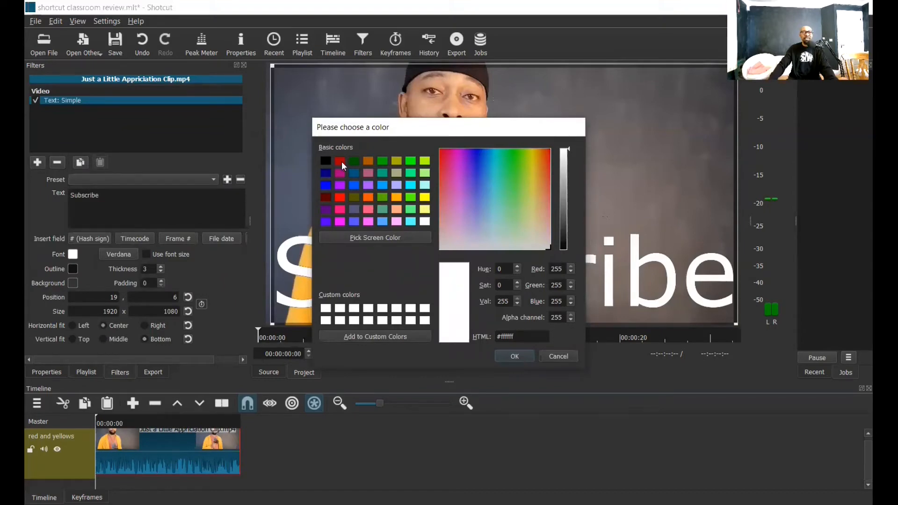
pyautogui.click(342, 161)
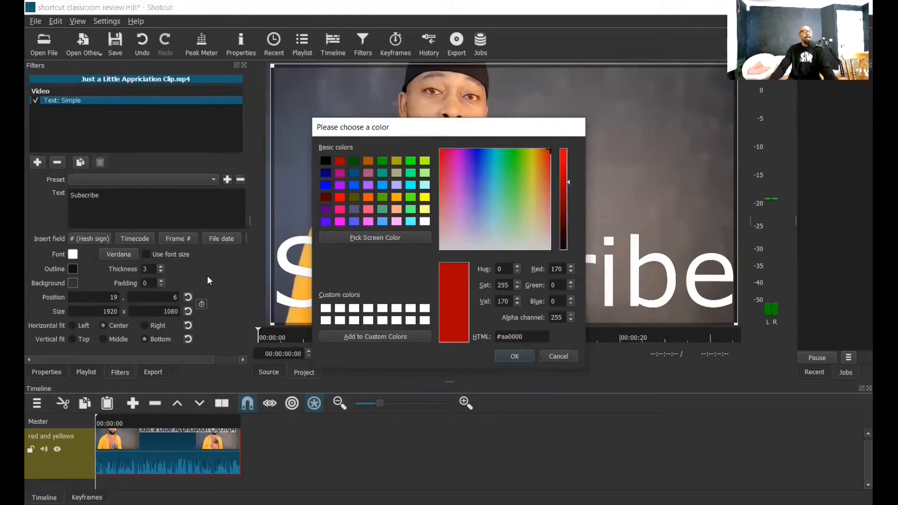
pyautogui.click(513, 356)
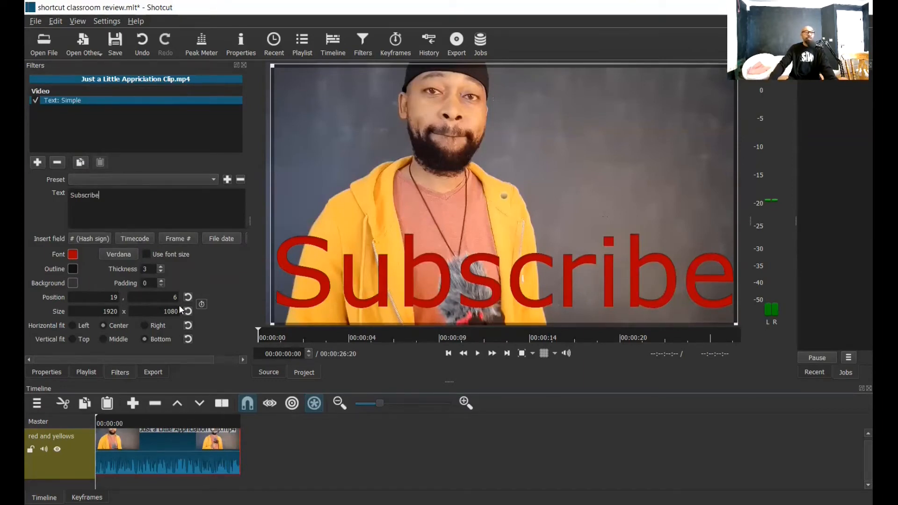
# Set the outline of the Subscribe text to white #ffffff with a thickness of 20
pyautogui.click(73, 269)
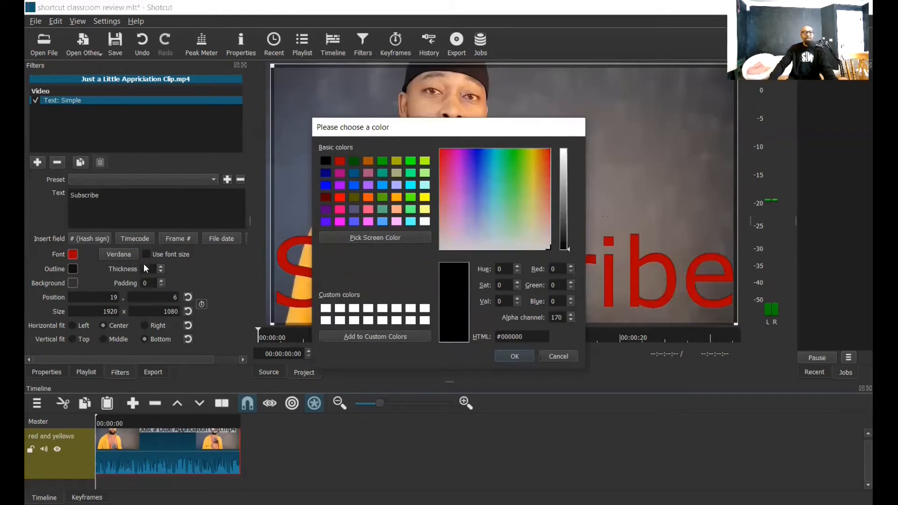
pyautogui.click(426, 222)
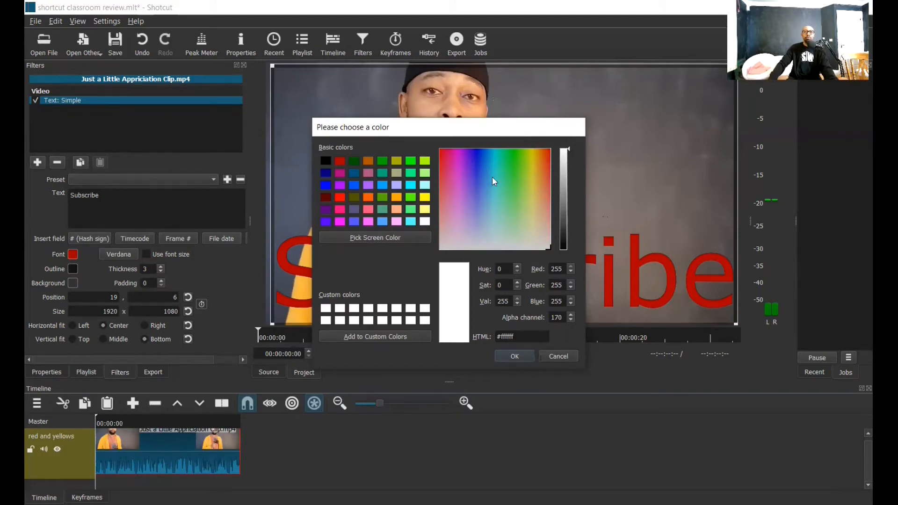
pyautogui.click(515, 357)
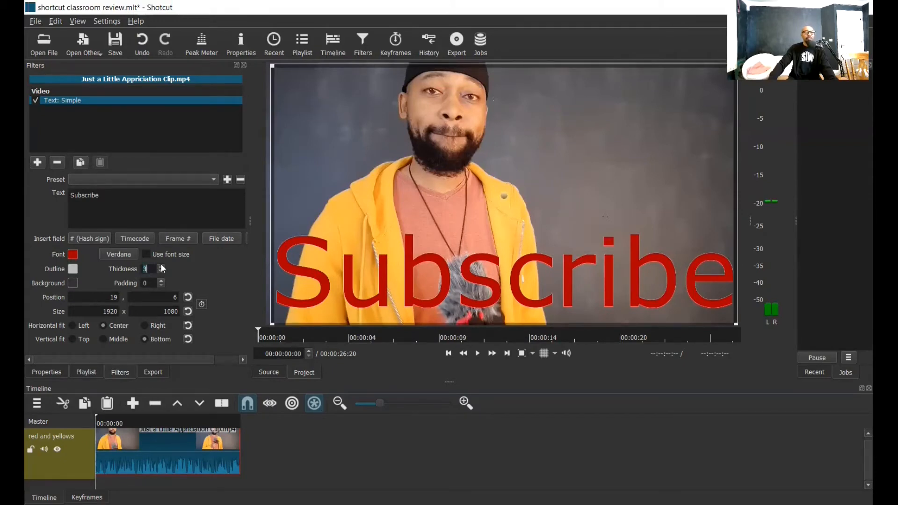
pyautogui.press('BackSpace')
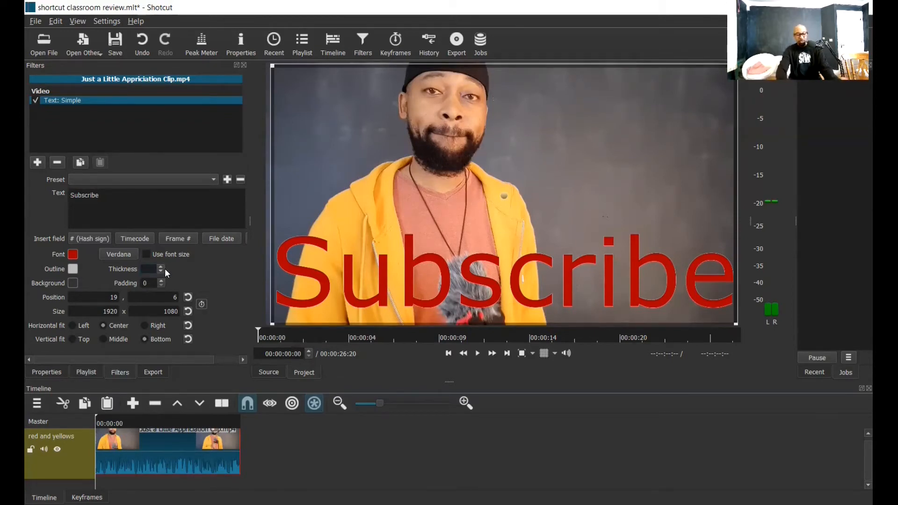
pyautogui.write('20')
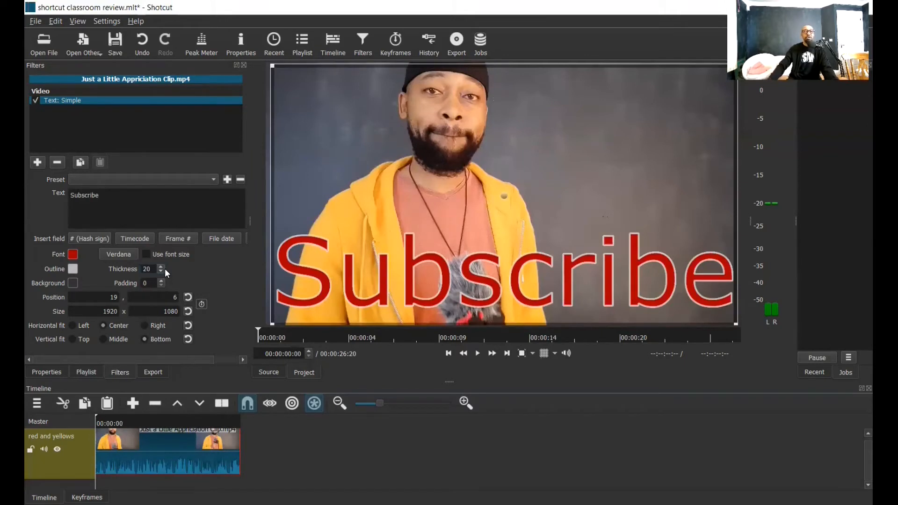
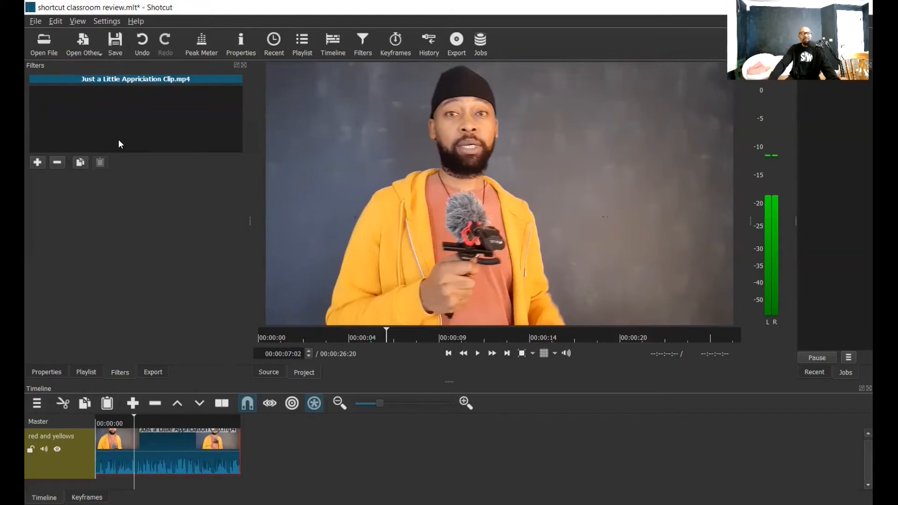
# Add a new video track above the red and yellows track and name it "text"
pyautogui.rightClick(77, 454)
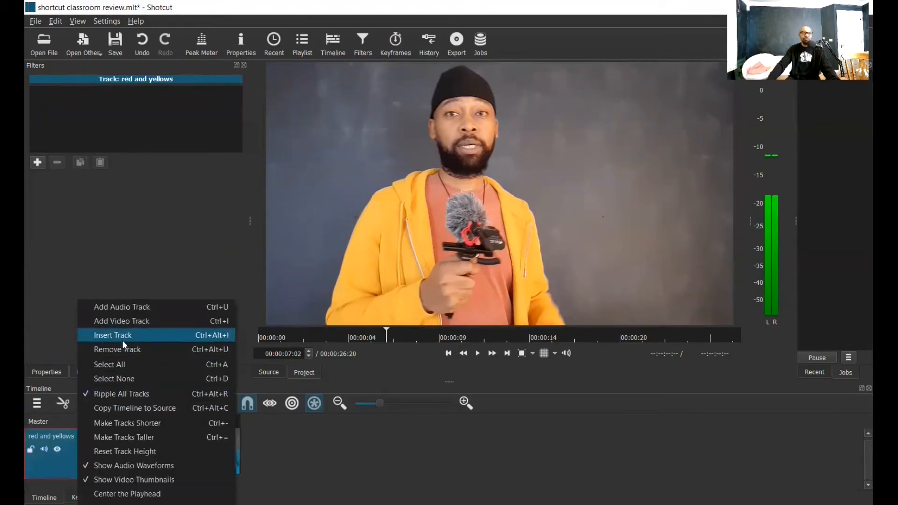
pyautogui.click(122, 321)
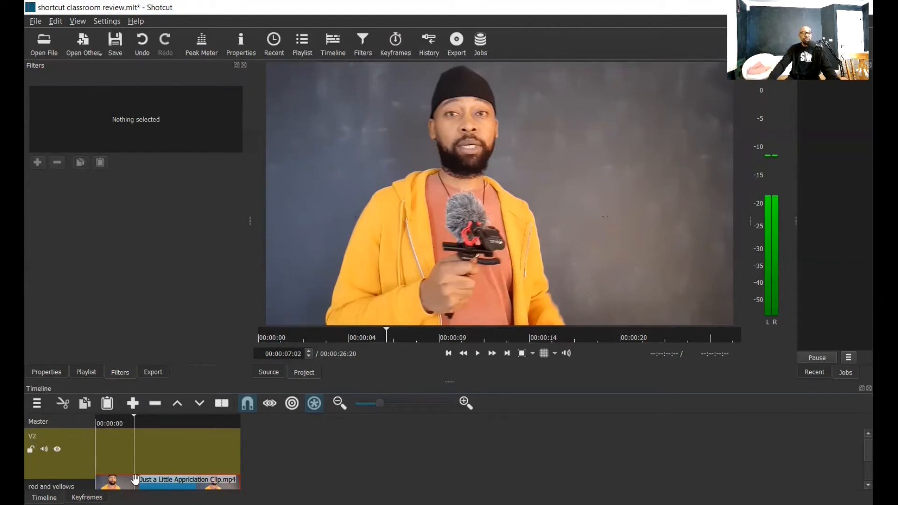
pyautogui.doubleClick(39, 438)
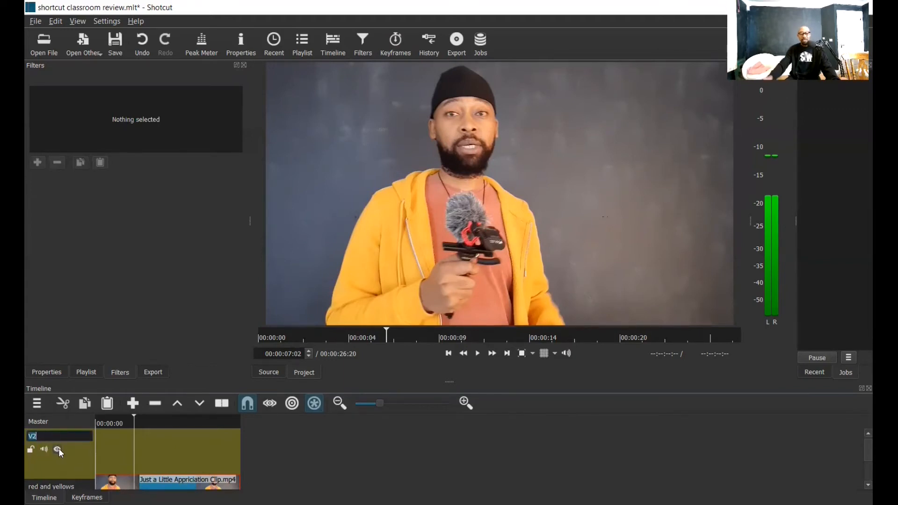
pyautogui.write('te')
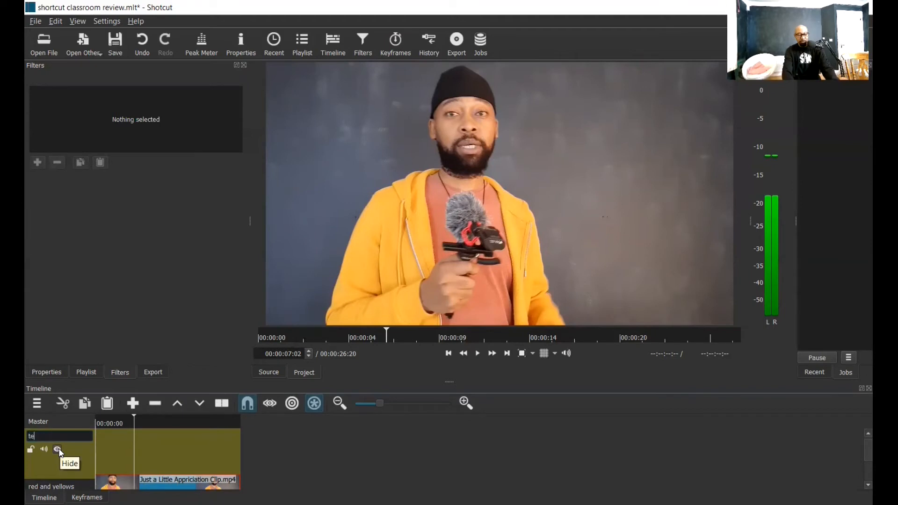
pyautogui.write('xt')
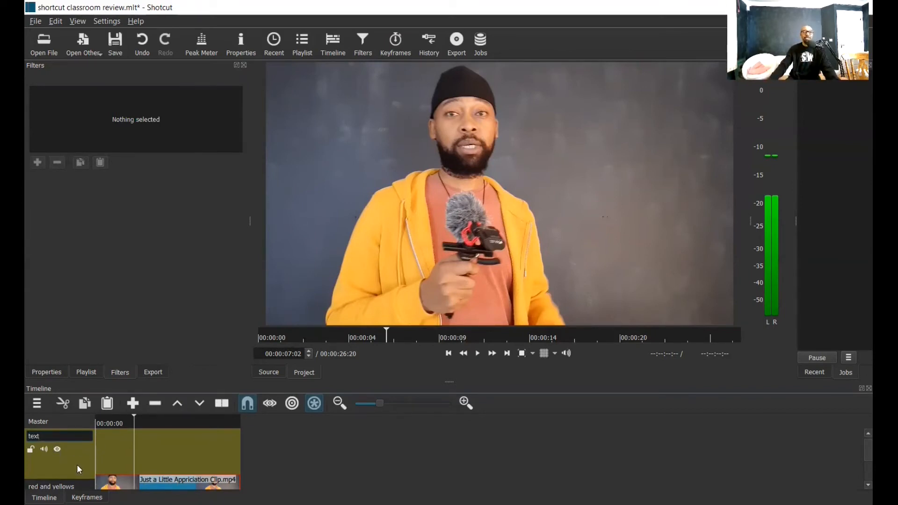
pyautogui.press('Return')
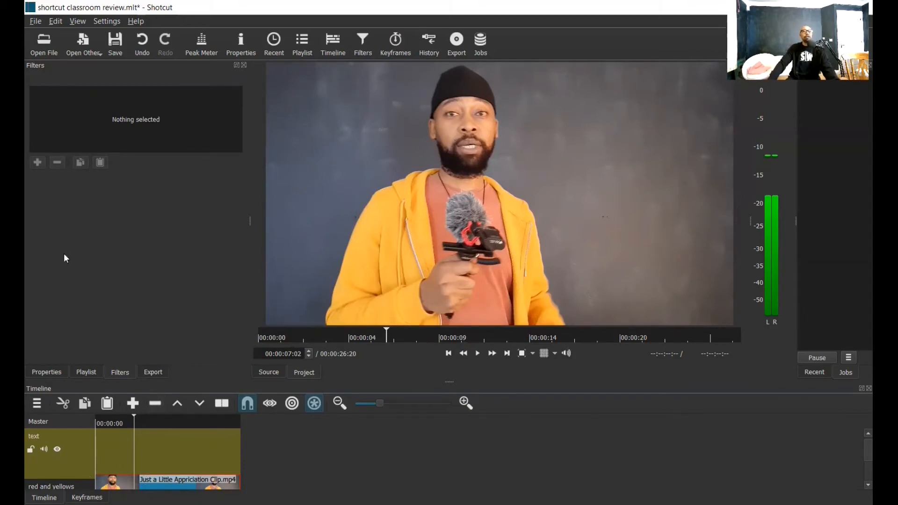
# Create a new text clip with a transparent background and the default placeholder text
pyautogui.click(85, 47)
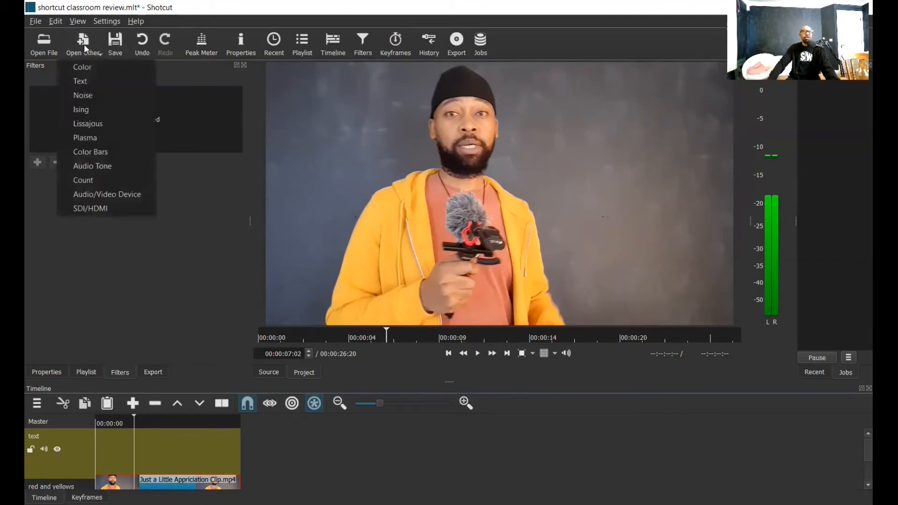
pyautogui.click(82, 79)
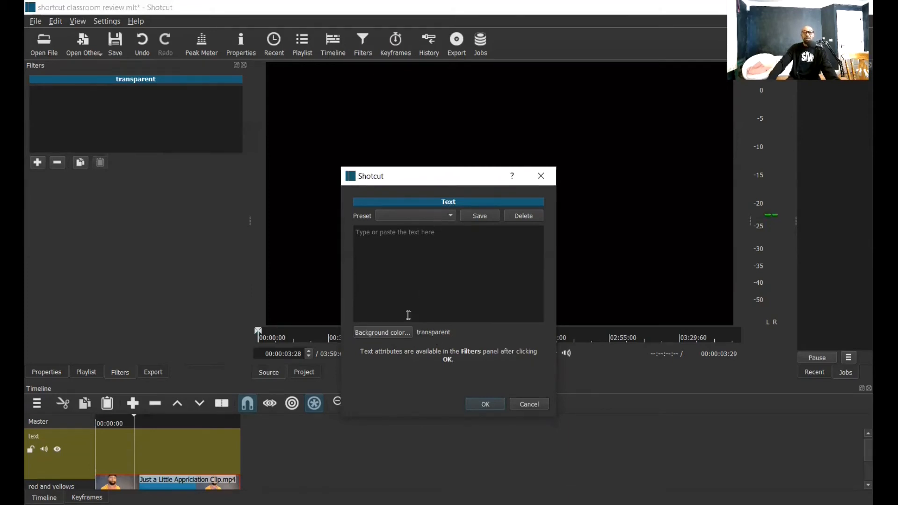
pyautogui.click(392, 332)
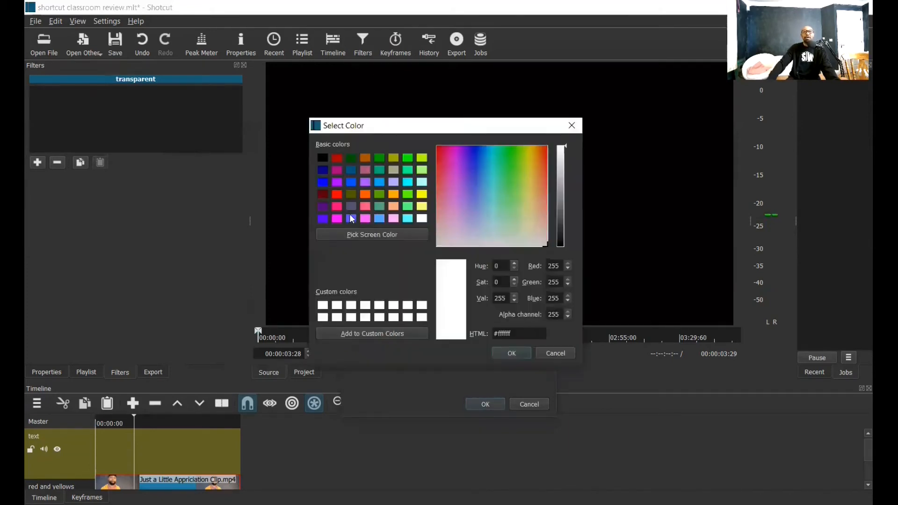
pyautogui.click(569, 358)
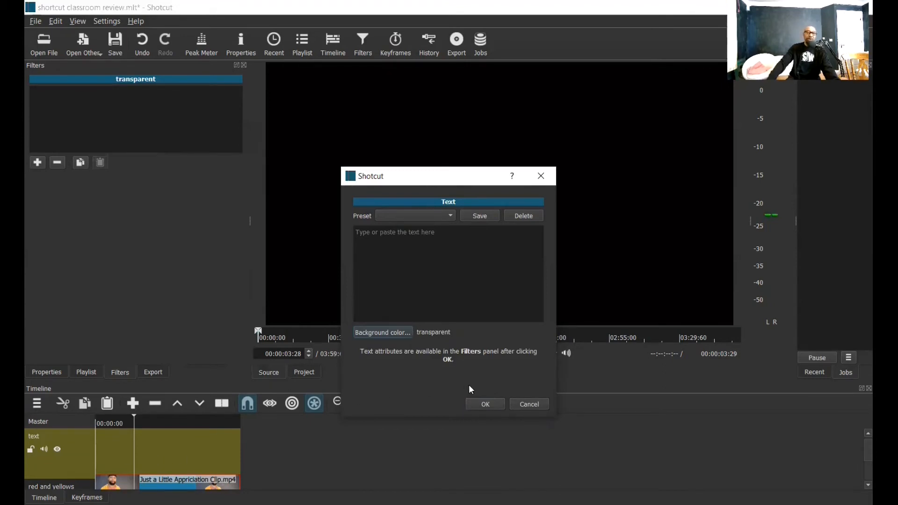
pyautogui.click(486, 405)
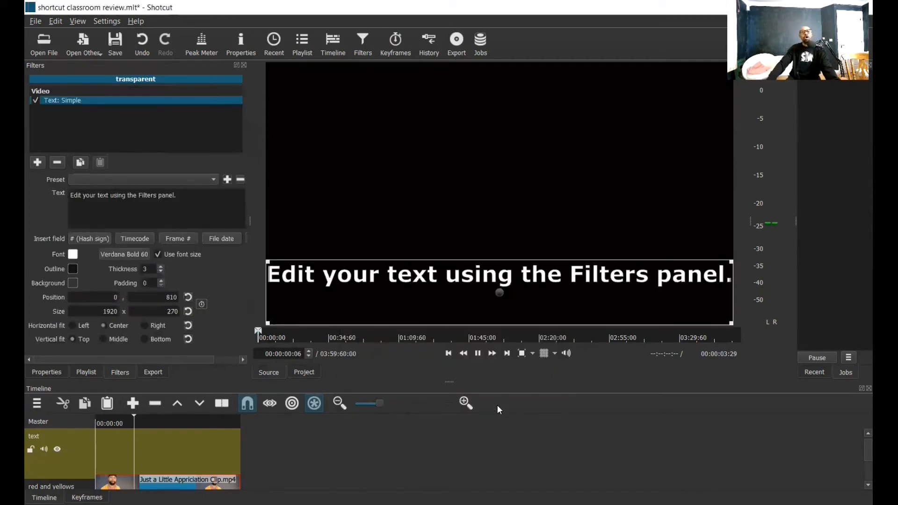
pyautogui.press('space')
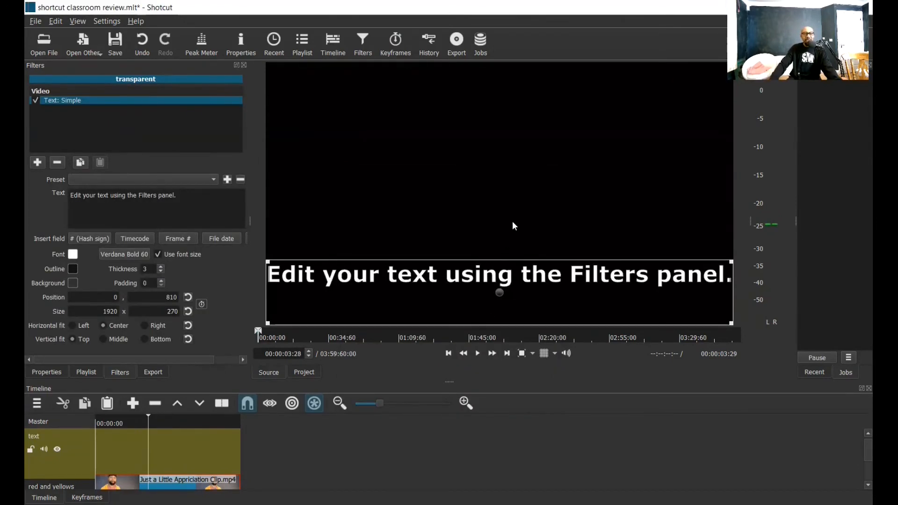
# Place the new text clip on the text track, above the latter part of the video
pyautogui.scroll(1, 857, 441)
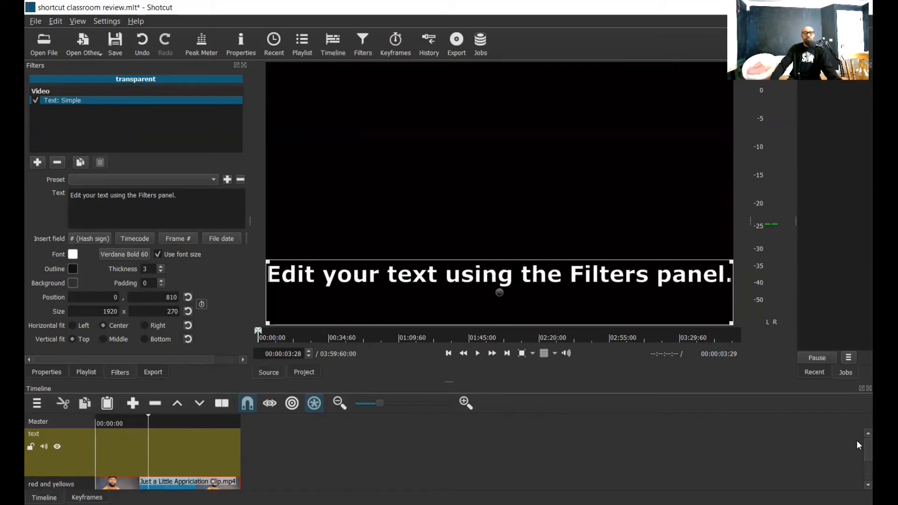
pyautogui.scroll(1, 859, 445)
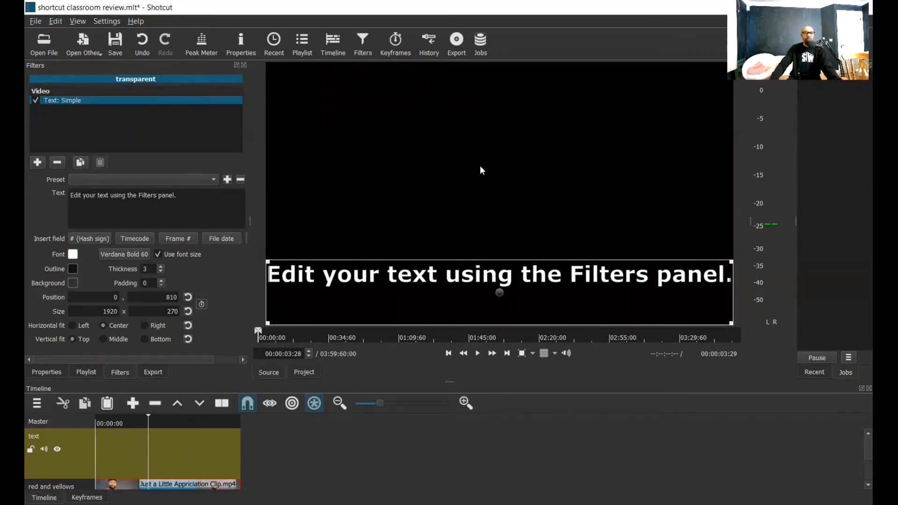
pyautogui.moveTo(480, 166); pyautogui.dragTo(166, 448)
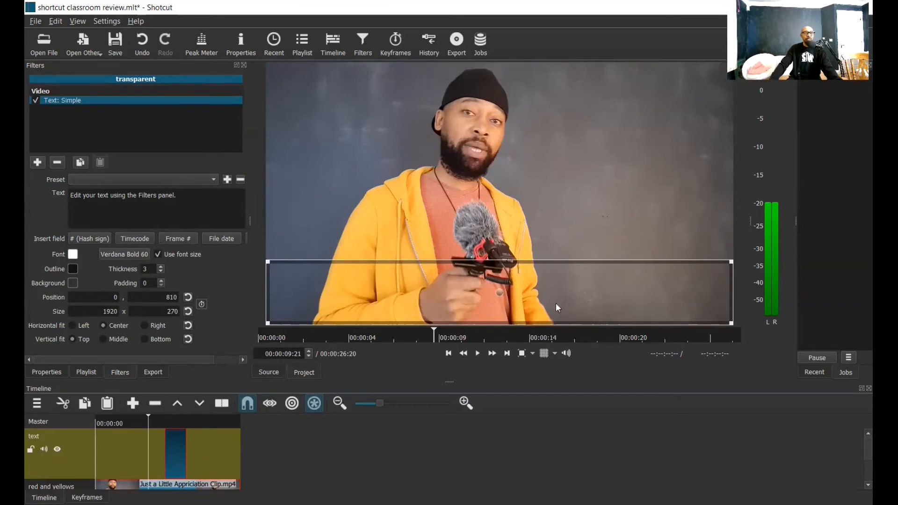
# Replace the text clip's placeholder text with "Subscribe" and preview it over the video at about 00:00:14:10
pyautogui.click(181, 197)
pyautogui.press('BackSpace')
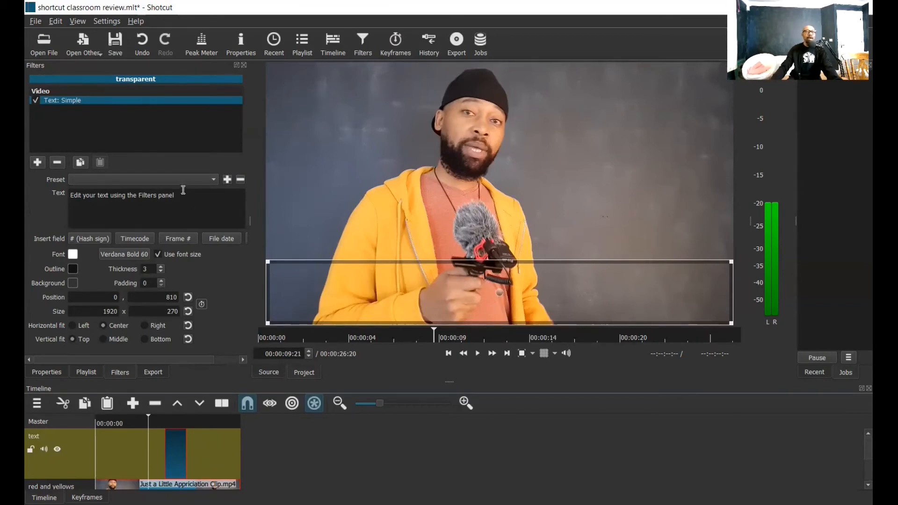
pyautogui.moveTo(181, 195); pyautogui.dragTo(96, 173)
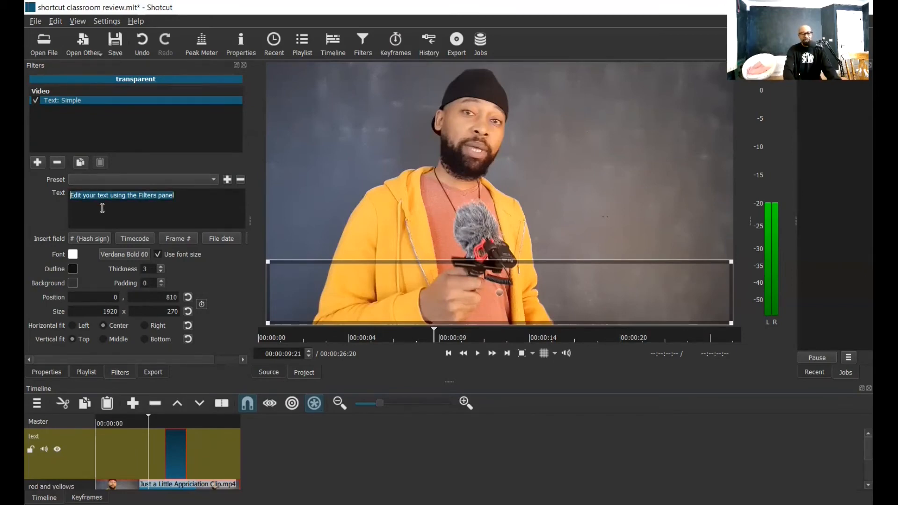
pyautogui.write('Sub')
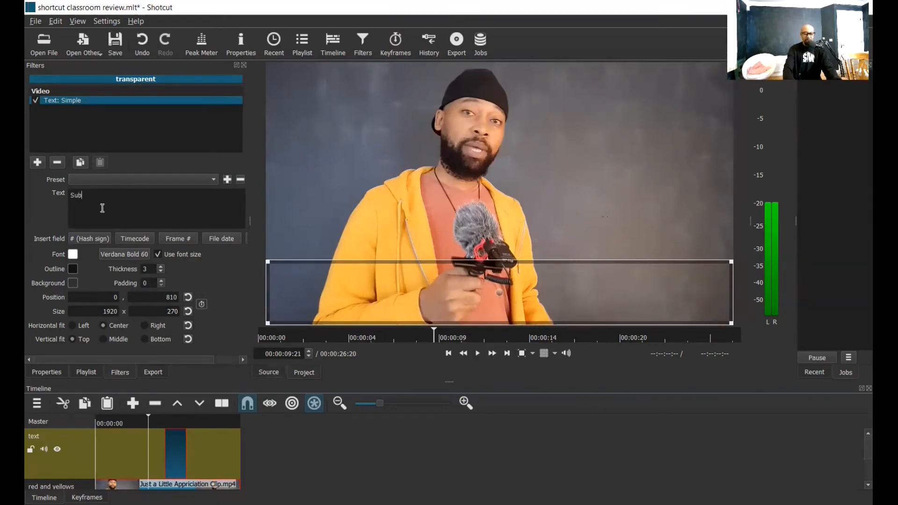
pyautogui.write('scribe')
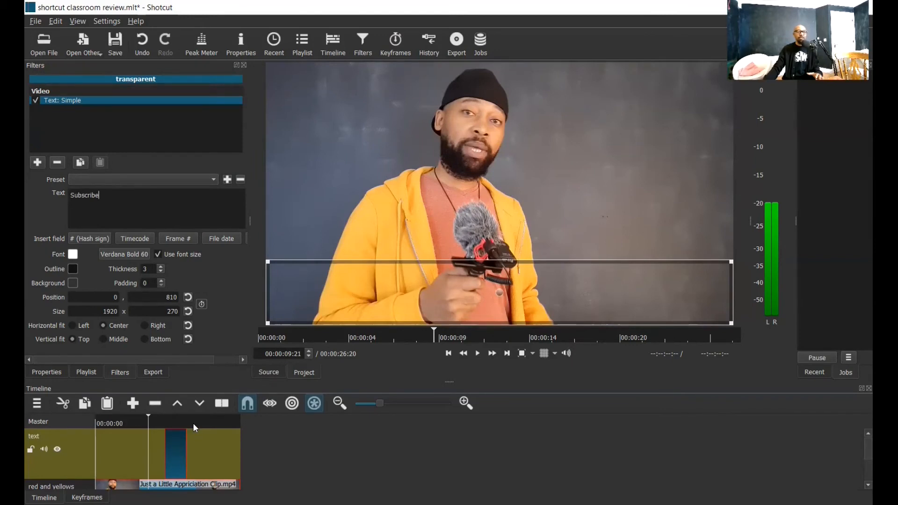
pyautogui.click(180, 422)
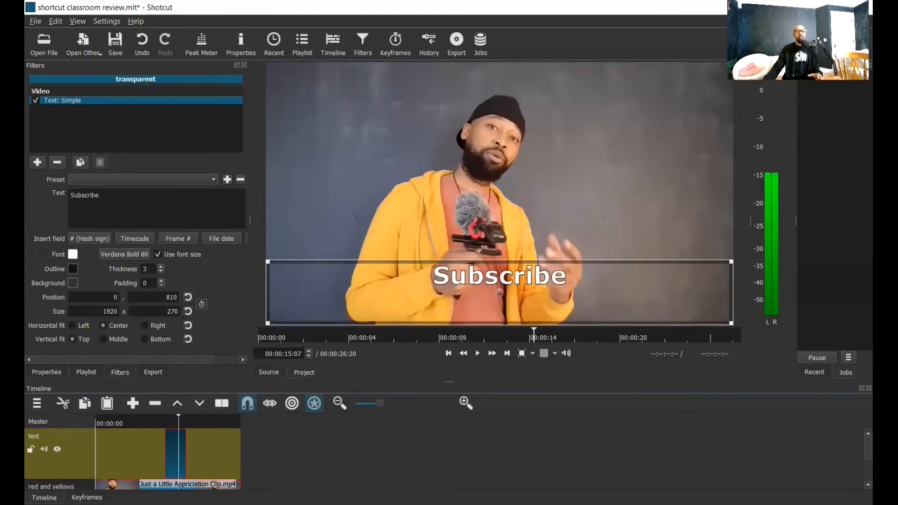
pyautogui.click(151, 423)
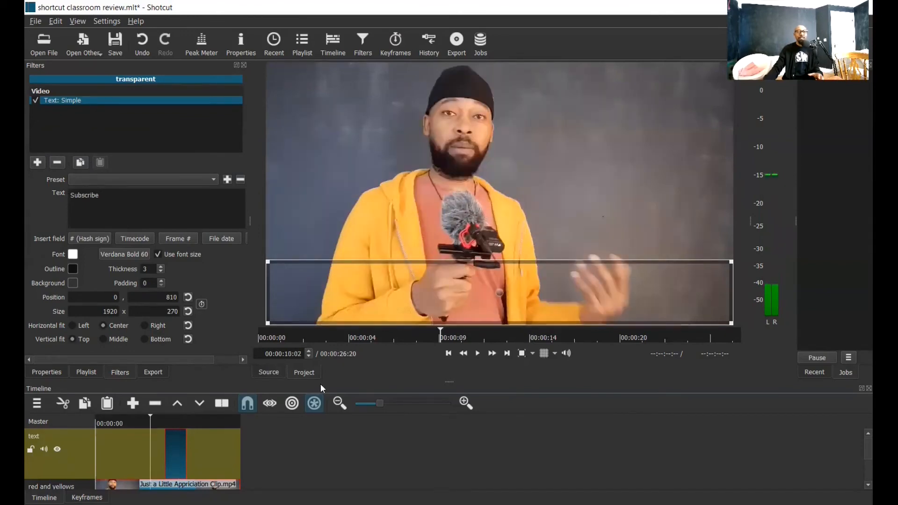
pyautogui.click(173, 420)
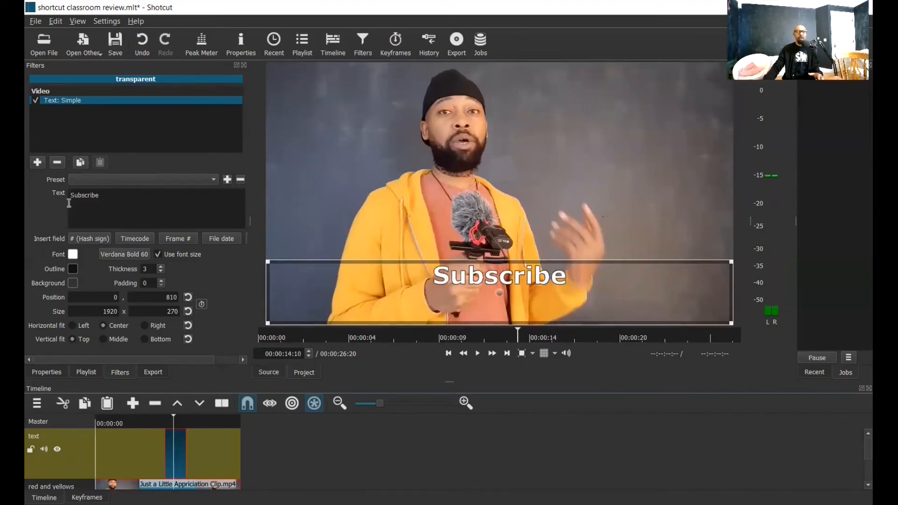
# Set the font color of the text clip's Subscribe title to dark red #aa0000
pyautogui.click(73, 254)
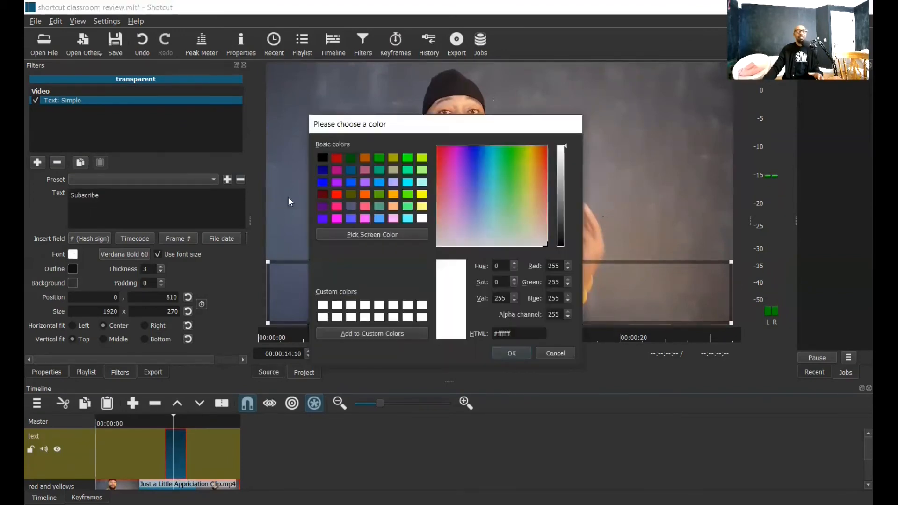
pyautogui.click(336, 158)
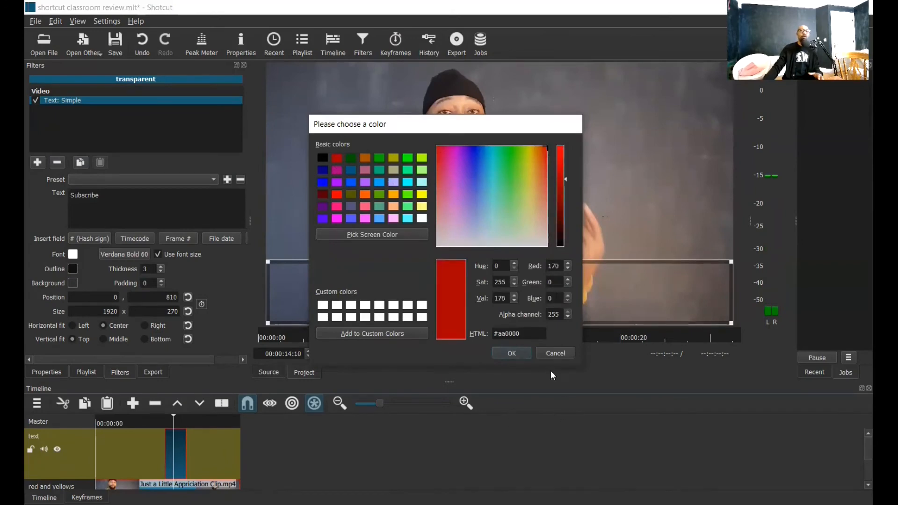
pyautogui.click(515, 353)
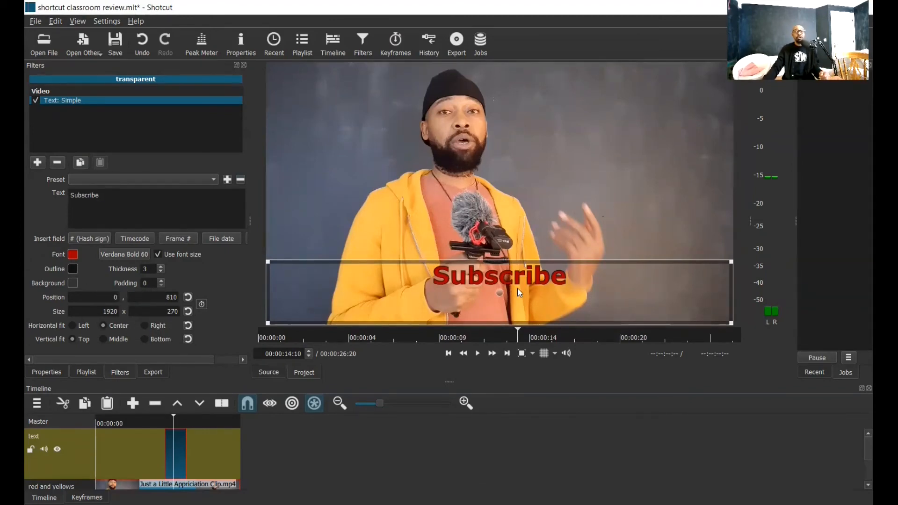
# Move the Subscribe text box up to about position -8, 319 and resize it to about 1454 x 243
pyautogui.moveTo(504, 289); pyautogui.dragTo(504, 160)
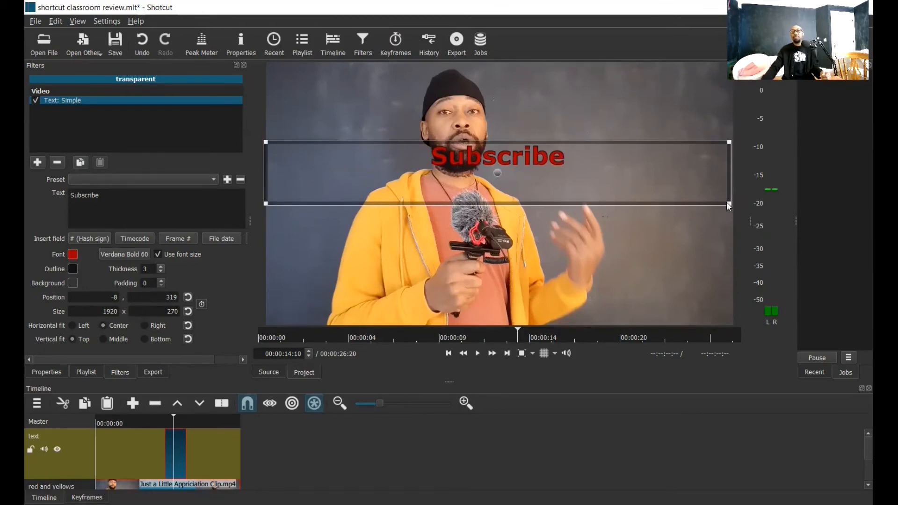
pyautogui.moveTo(728, 202); pyautogui.dragTo(615, 198)
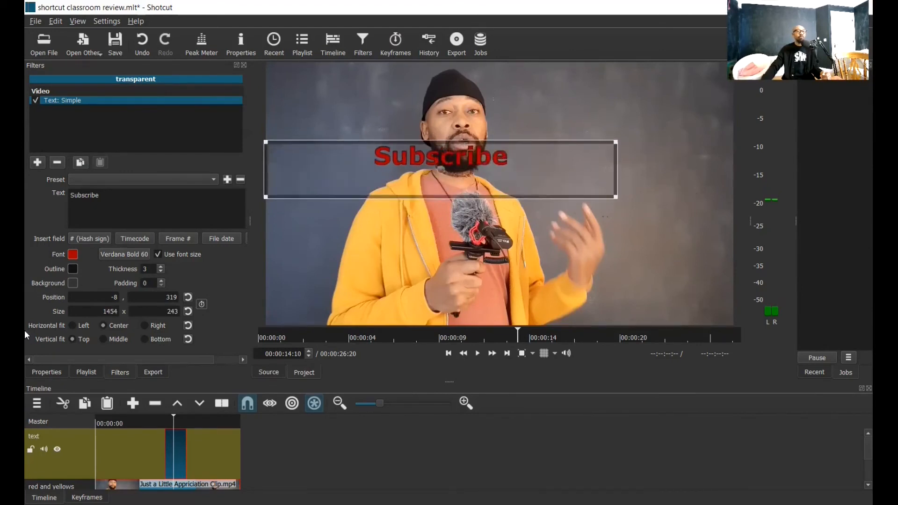
# Give the text clip's Subscribe title a white #ffffff outline with a thickness of 6, and return to the project preview
pyautogui.click(73, 269)
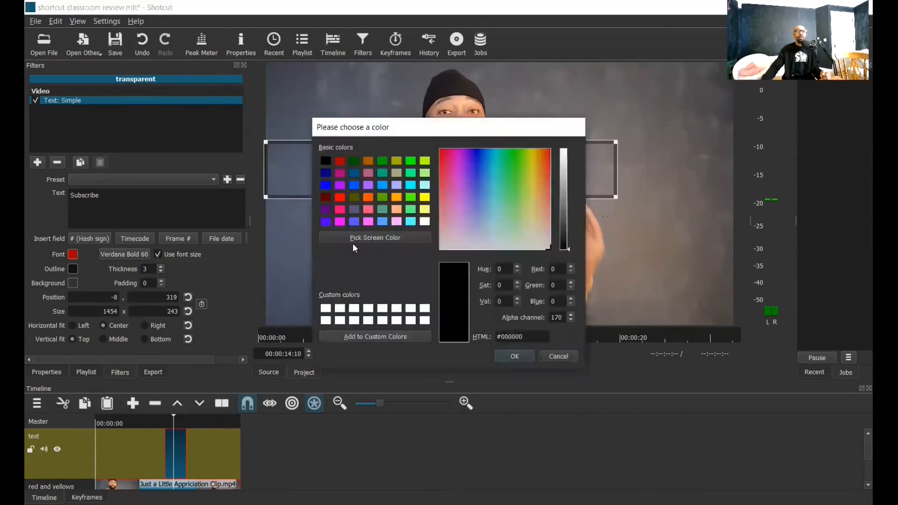
pyautogui.click(425, 222)
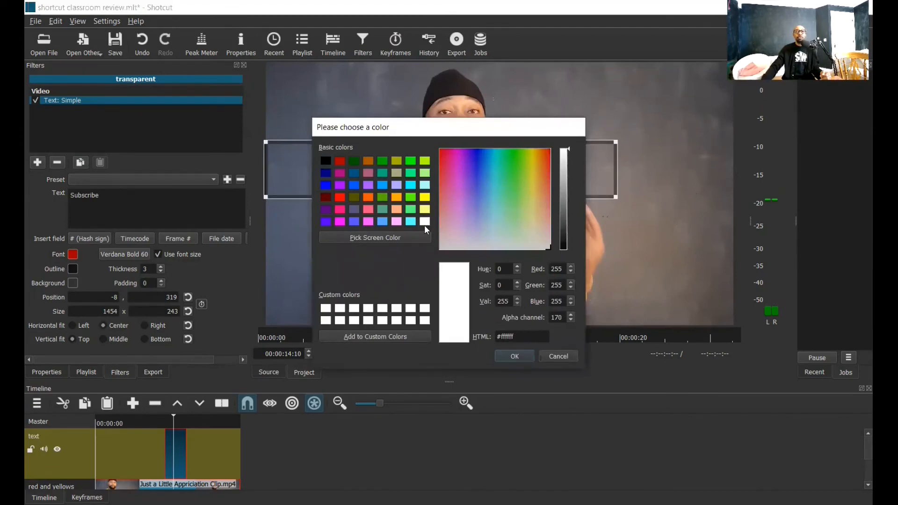
pyautogui.click(518, 358)
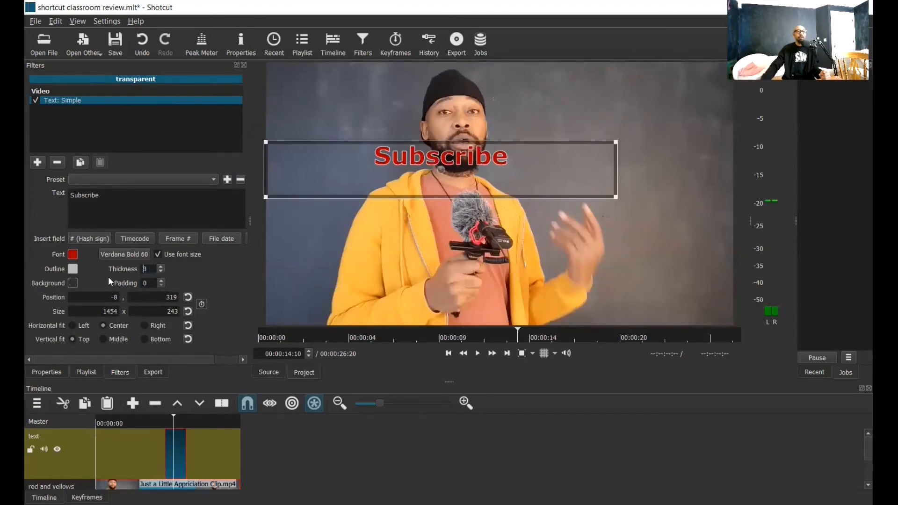
pyautogui.press('Delete')
pyautogui.write('6')
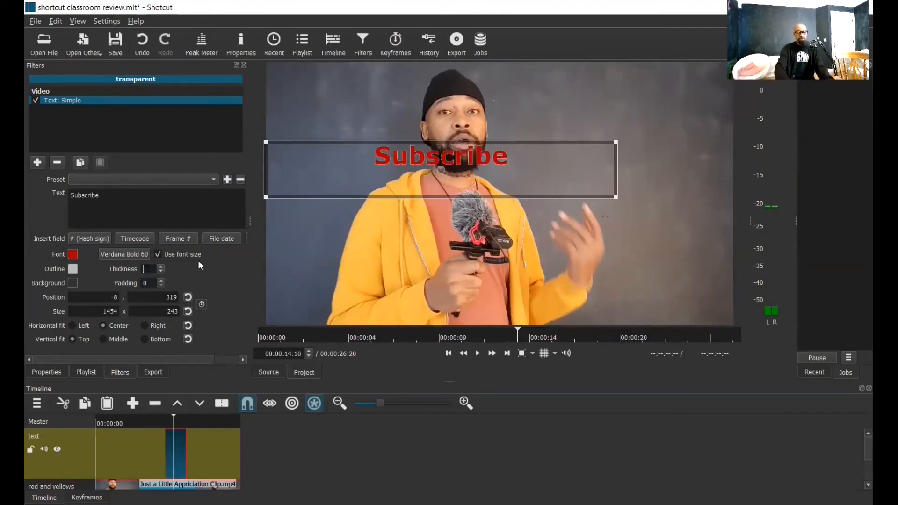
pyautogui.press('Return')
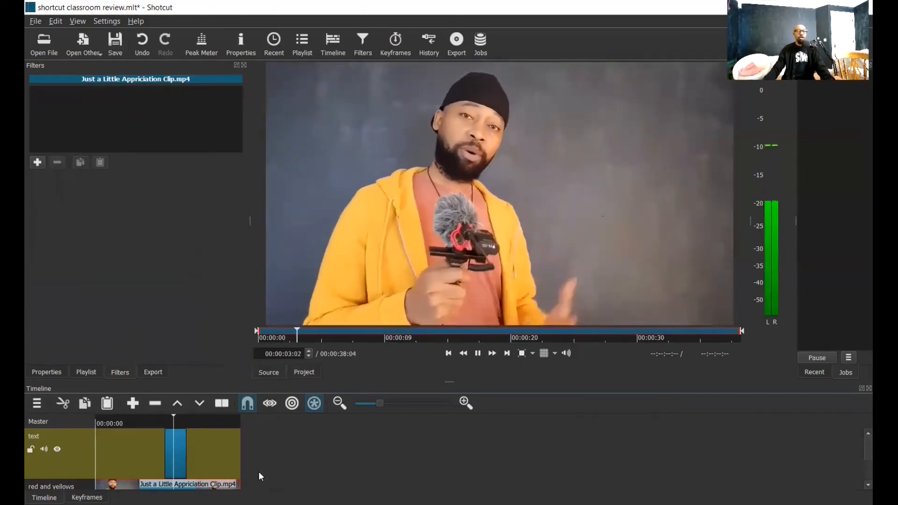
pyautogui.click(476, 357)
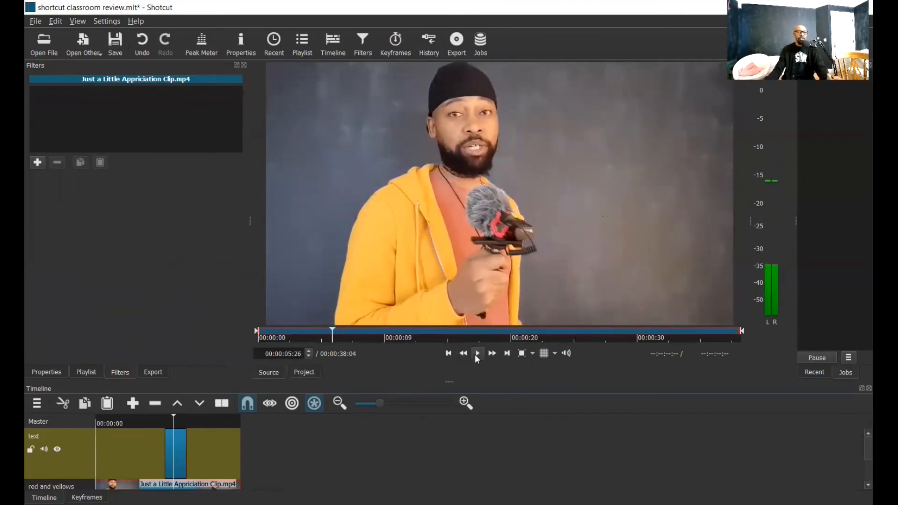
pyautogui.click(304, 372)
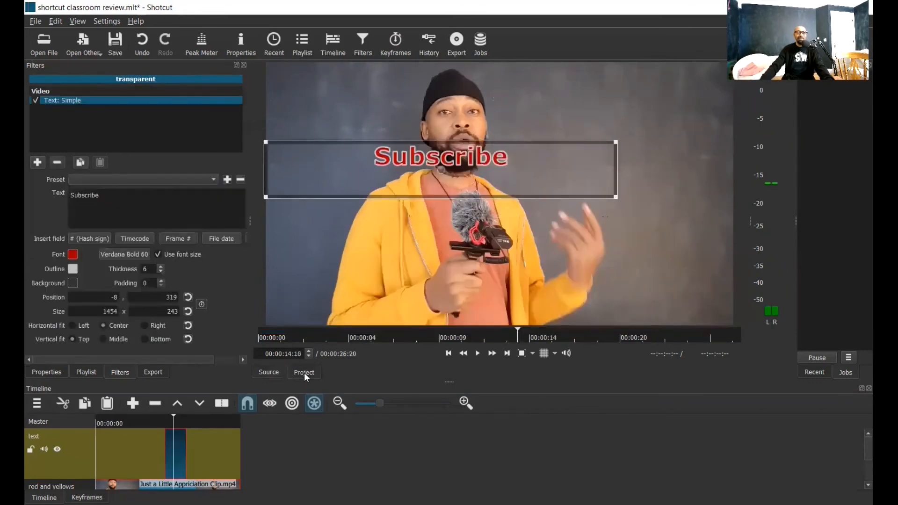